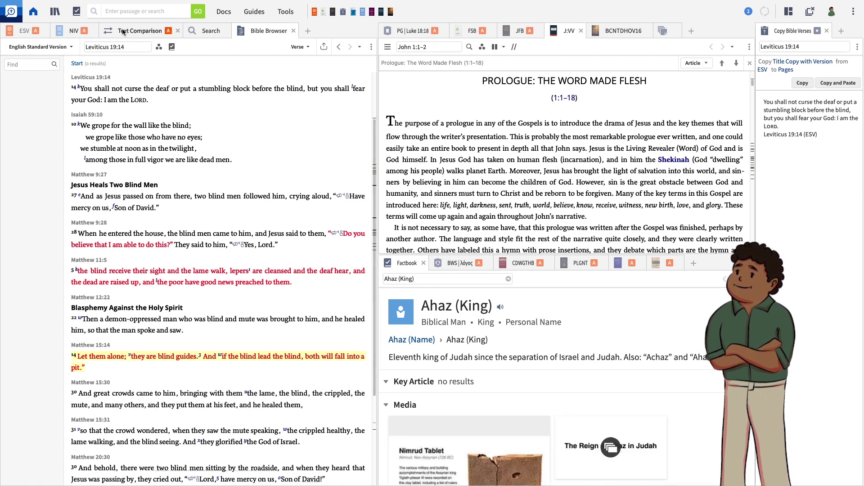
# In the ESV text of John 1:6, look up the Strong's Greek dictionary entry G649 behind the word "sent"
pyautogui.click(23, 31)
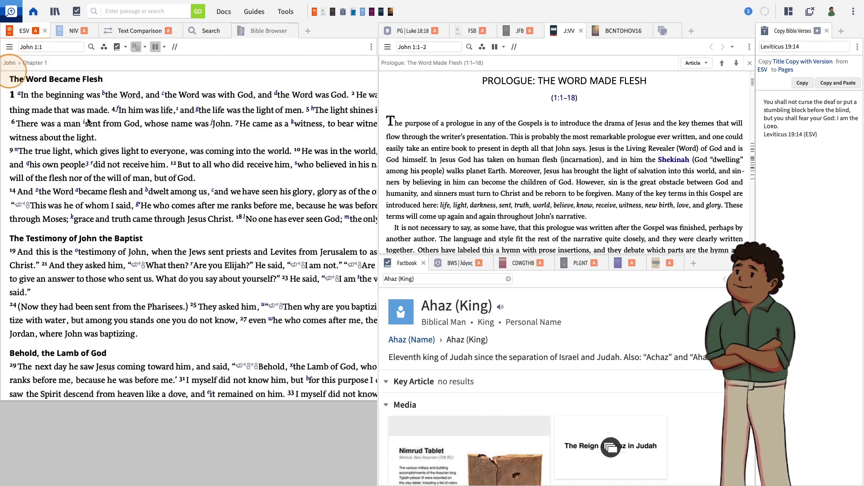
pyautogui.moveTo(106, 152); pyautogui.dragTo(134, 156)
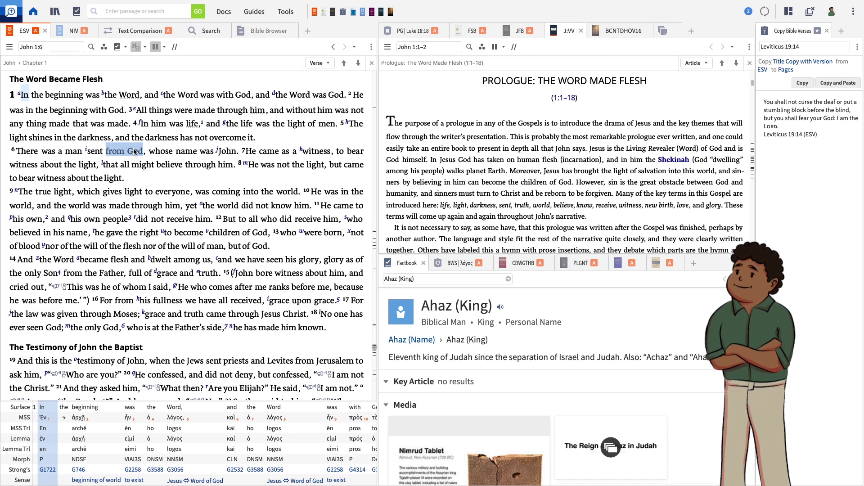
pyautogui.click(135, 153)
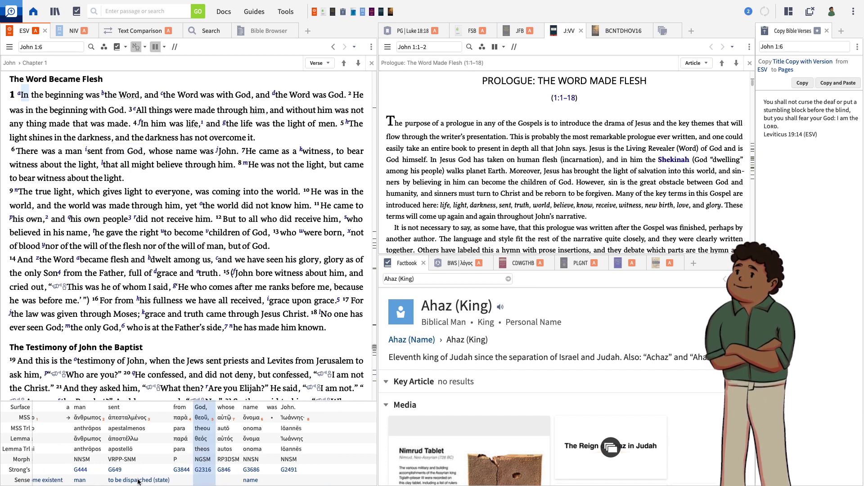
pyautogui.click(115, 470)
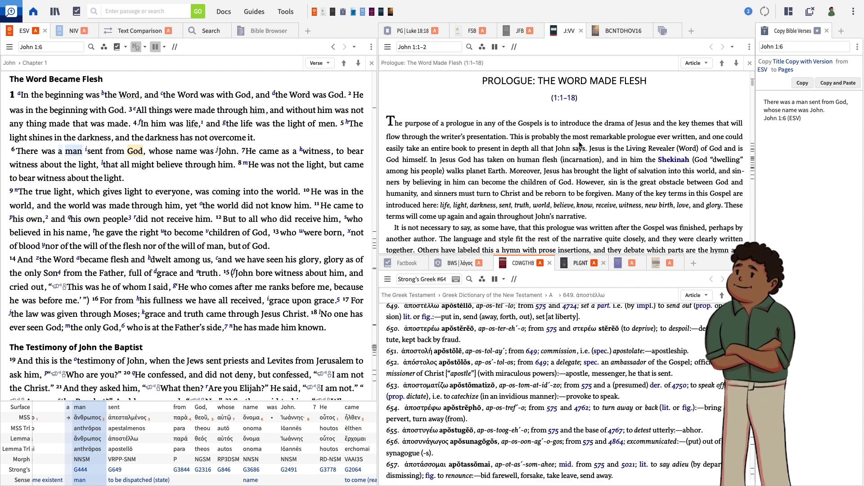
pyautogui.click(515, 33)
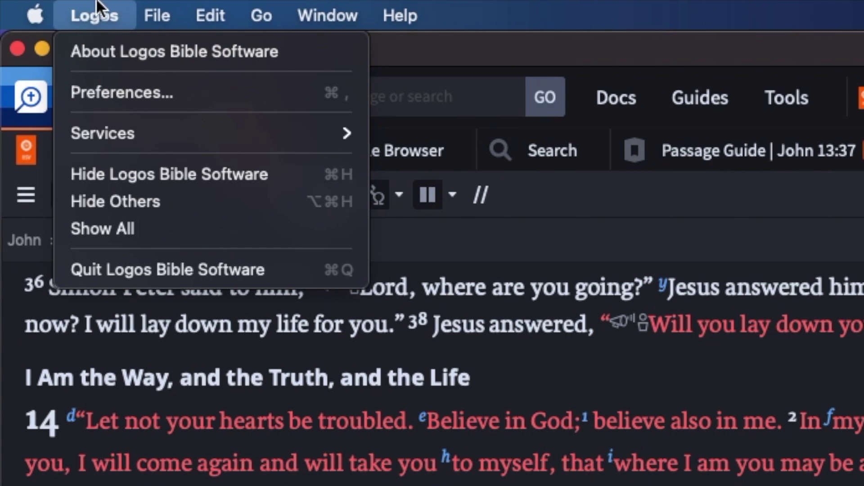
# Open the macOS Services preferences from Logos and display the keyboard shortcuts assigned to services
pyautogui.click(70, 14)
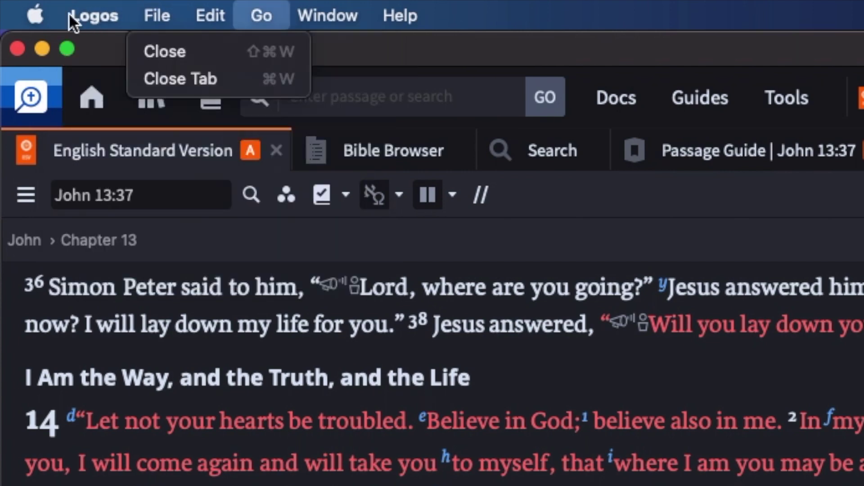
pyautogui.click(69, 14)
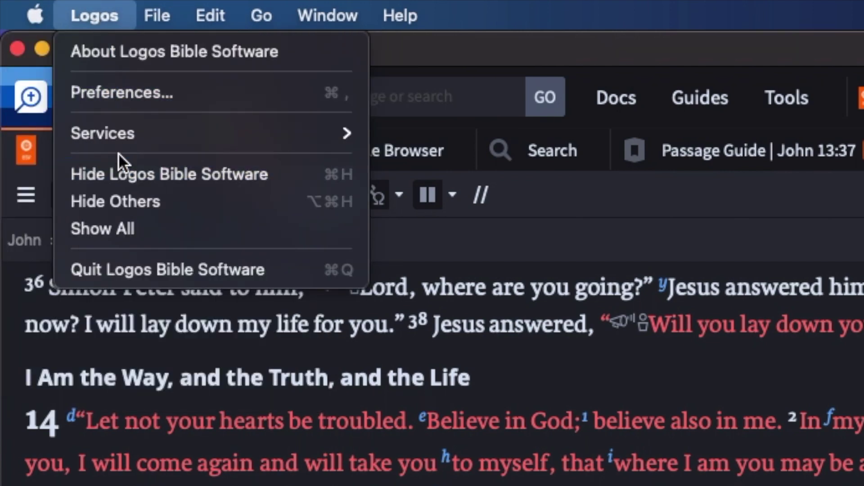
pyautogui.moveTo(119, 134)
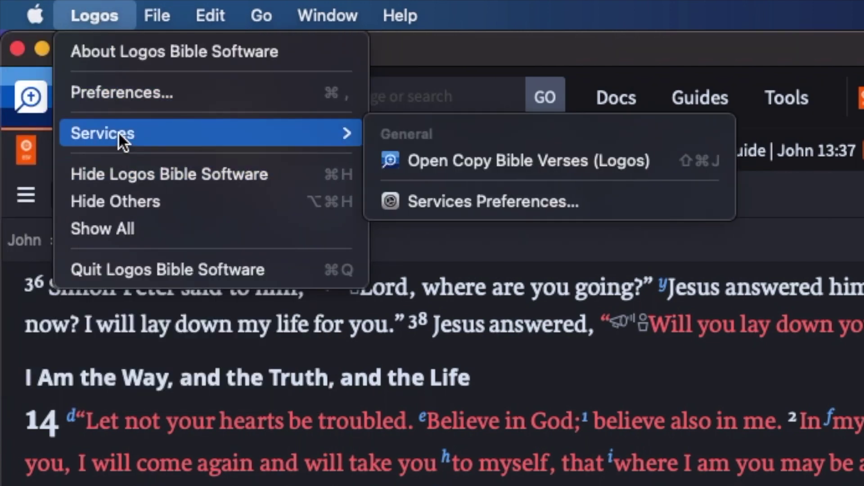
pyautogui.click(441, 206)
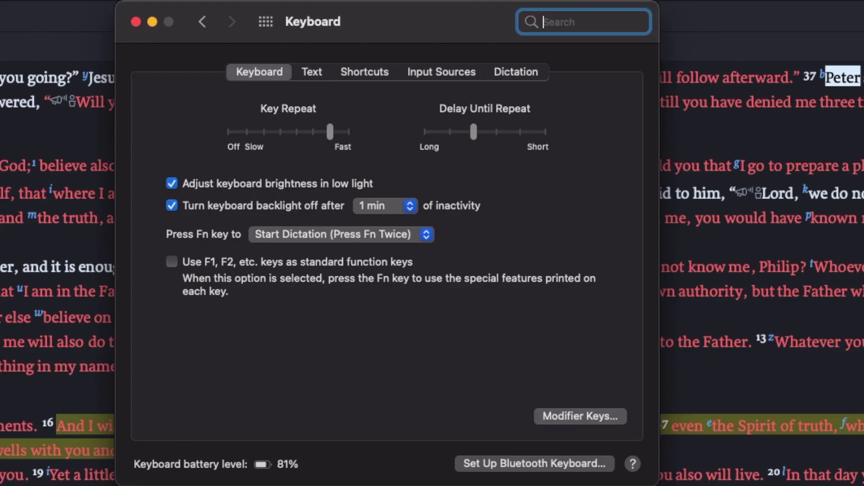
pyautogui.click(337, 74)
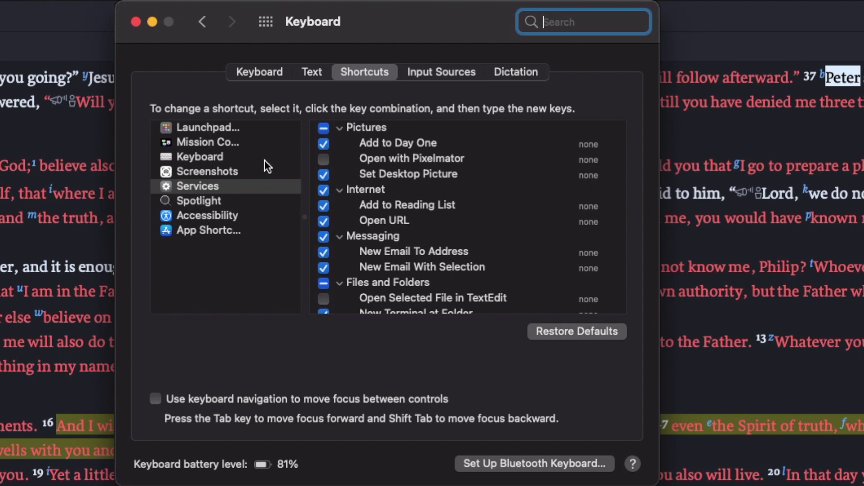
# Examine the services list for the Logos entries Open Copy Bible Verses and Replace with Passage and their assigned shortcuts
pyautogui.scroll(-10, 398, 194)
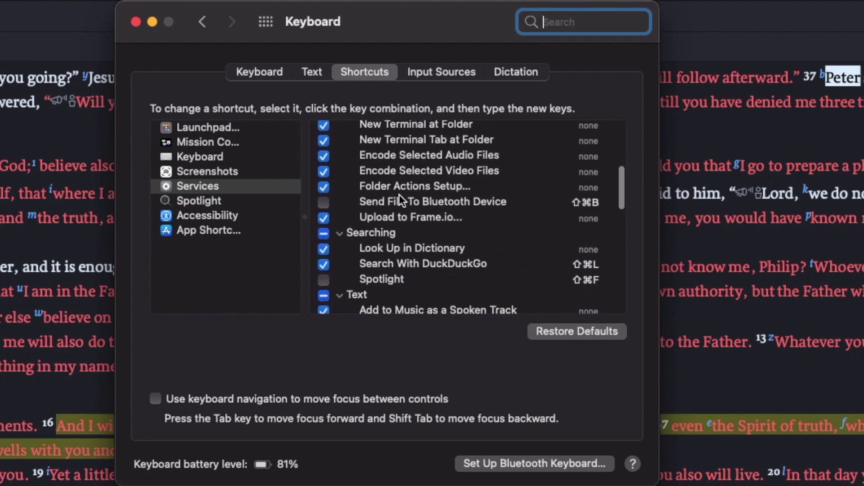
pyautogui.scroll(-5, 399, 194)
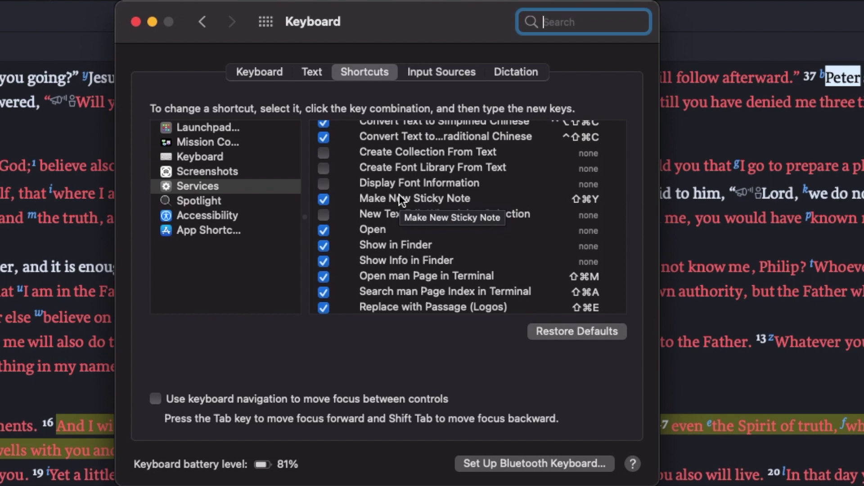
pyautogui.scroll(-10, 399, 198)
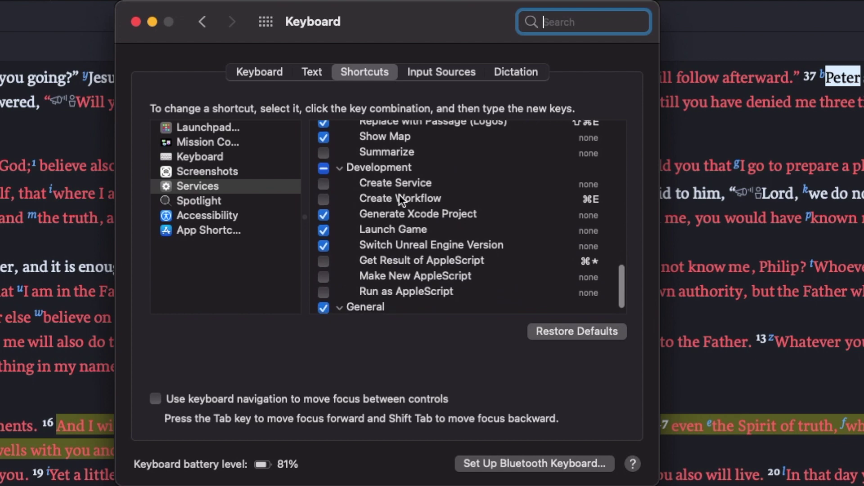
pyautogui.scroll(1, 399, 198)
pyautogui.scroll(-1, 399, 198)
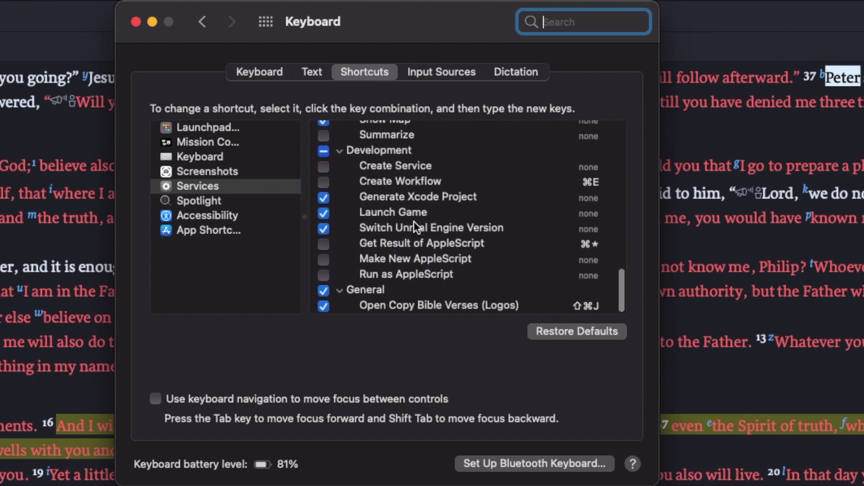
pyautogui.scroll(6, 437, 273)
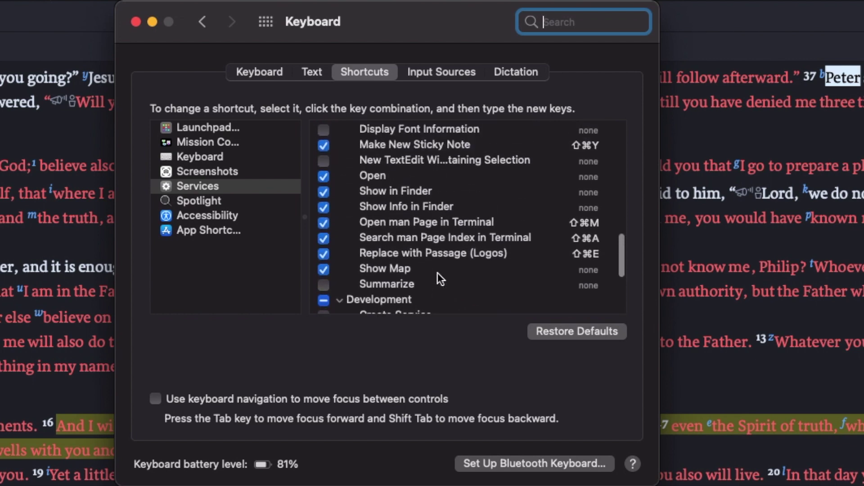
pyautogui.scroll(1, 349, 270)
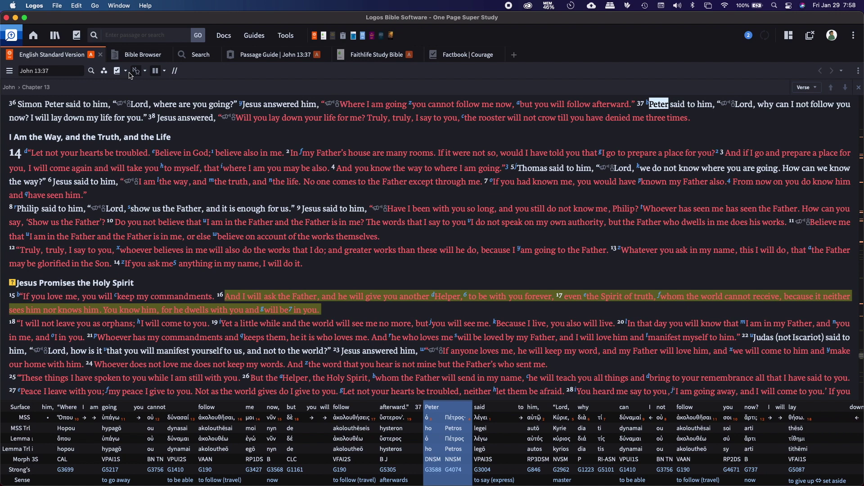
# Find the Copy Bible Verses tool in Logos by searching for "copy", and open it
pyautogui.click(286, 35)
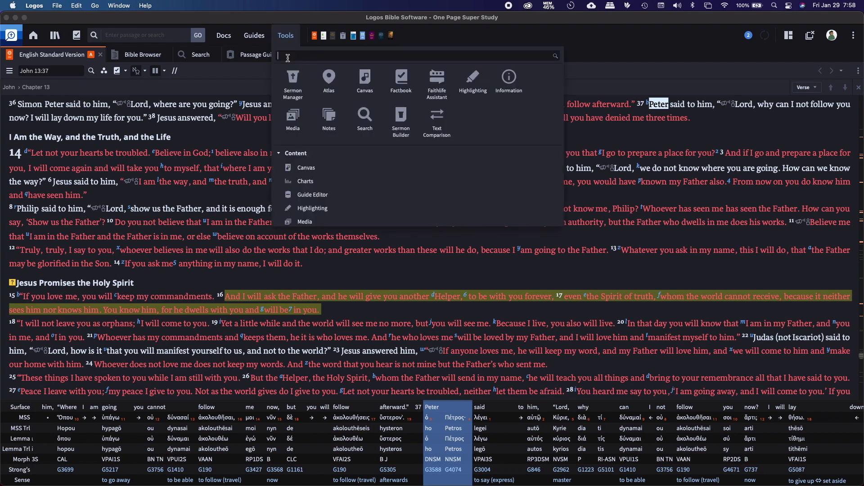
pyautogui.write('copy')
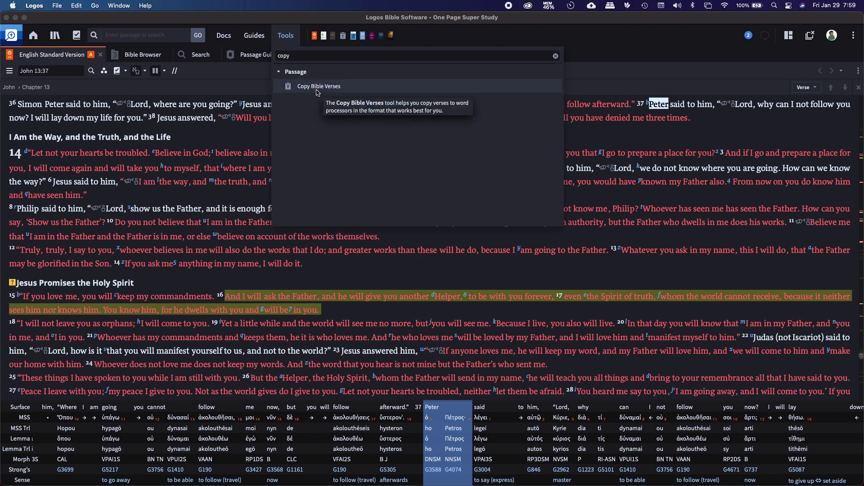
pyautogui.click(316, 89)
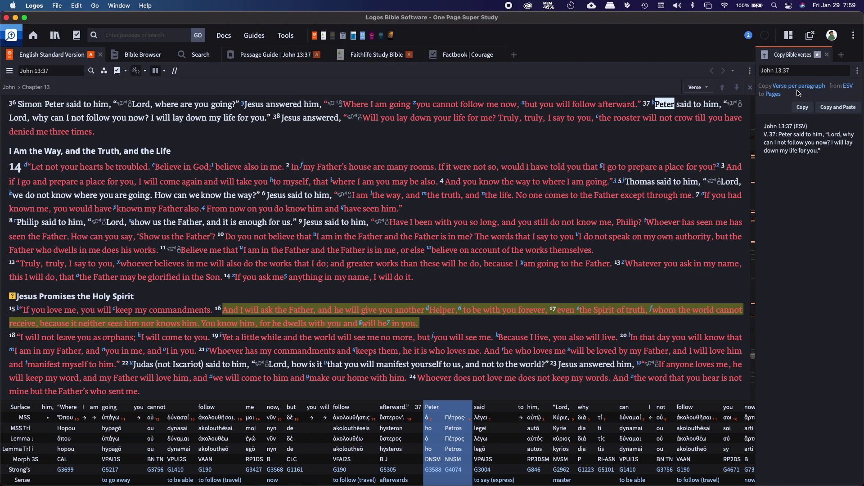
# Set the Copy Bible Verses style to Title Copy with Version
pyautogui.click(797, 90)
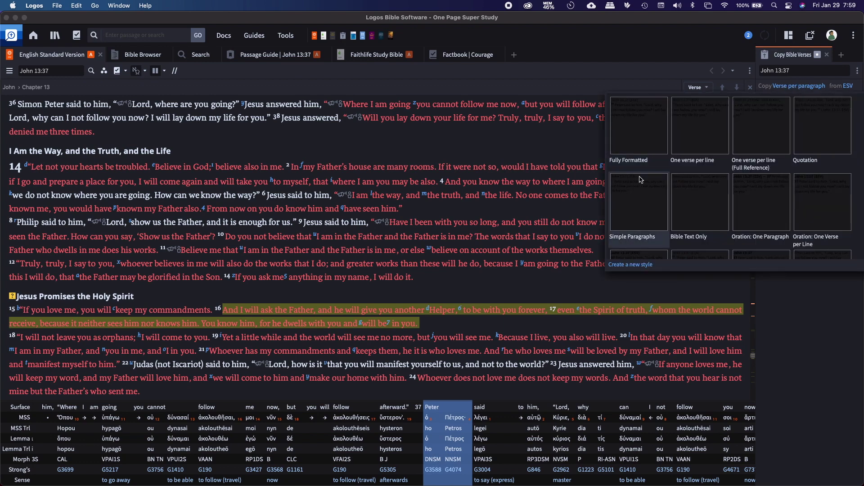
pyautogui.scroll(-3, 652, 221)
pyautogui.scroll(-3, 652, 222)
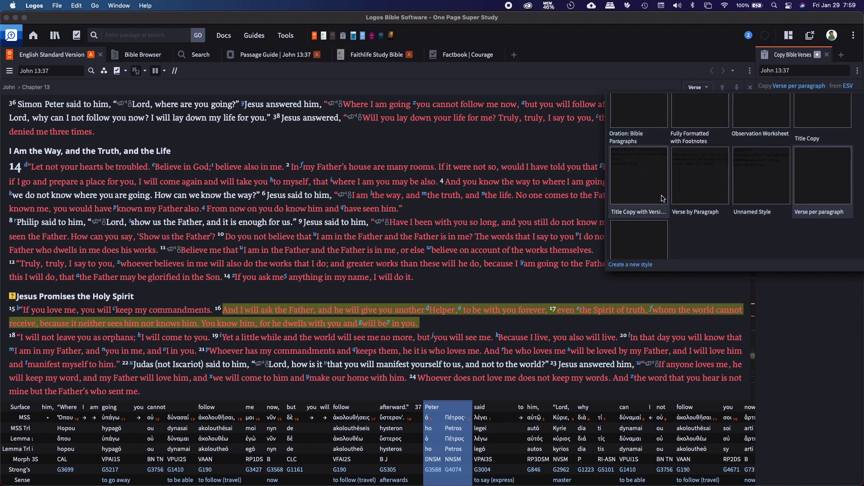
pyautogui.scroll(1, 662, 199)
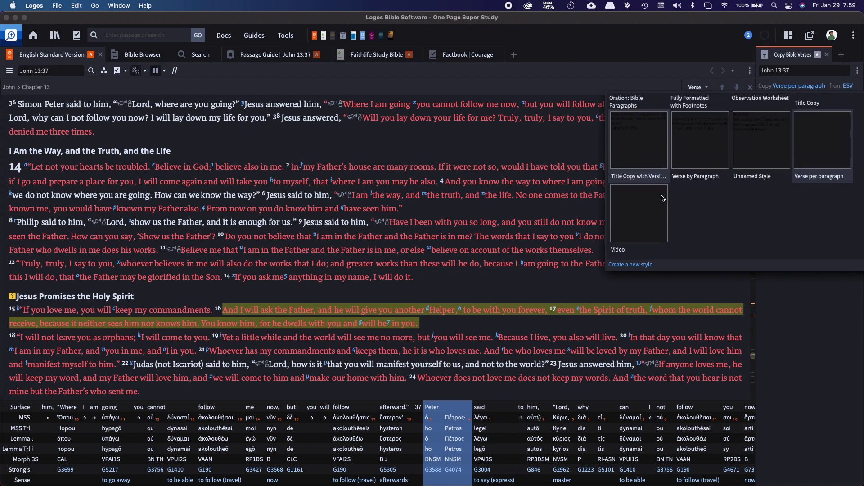
pyautogui.click(652, 152)
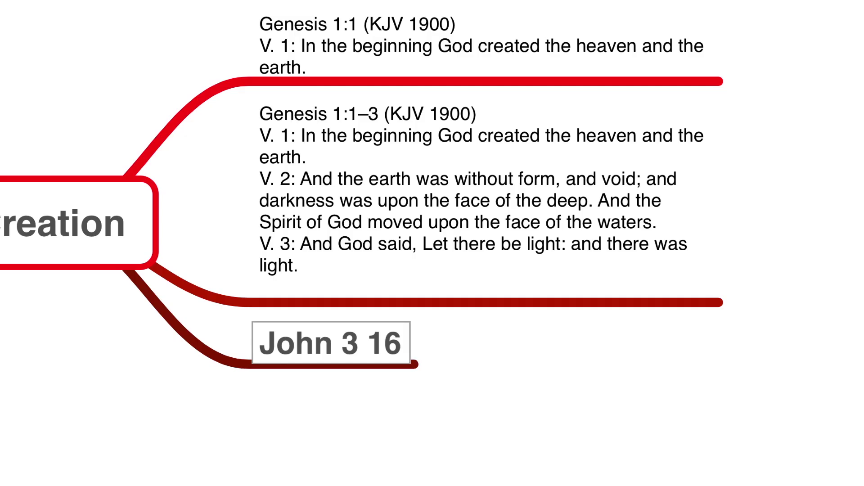
# Switch to the Creation mind map and replace the "John 3 16" topic with the KJV 1900 verse text and its reference
pyautogui.hotkey('ctrl', 'a')
pyautogui.write('For God so loved the world, that he gave his only begotten Son, that whosoever believeth in him should not perish, but have everlasting life. John 3:16 (KJV 1900)')
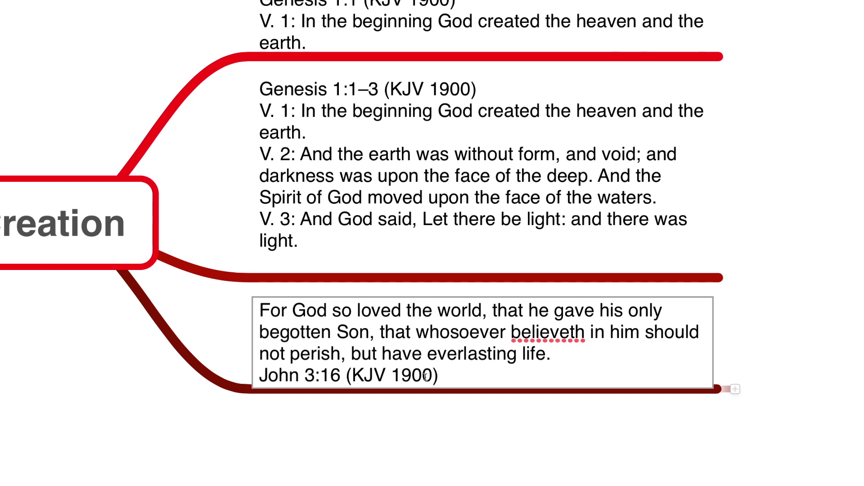
pyautogui.moveTo(431, 375); pyautogui.dragTo(357, 374)
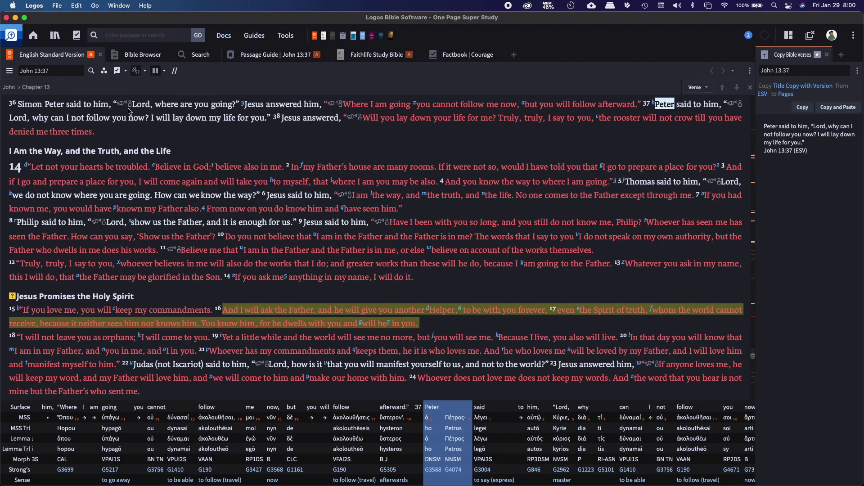
# Switch to Logos and prioritize the English Standard Version above The King James Version with Apocrypha in the library's preferred resources
pyautogui.click(49, 34)
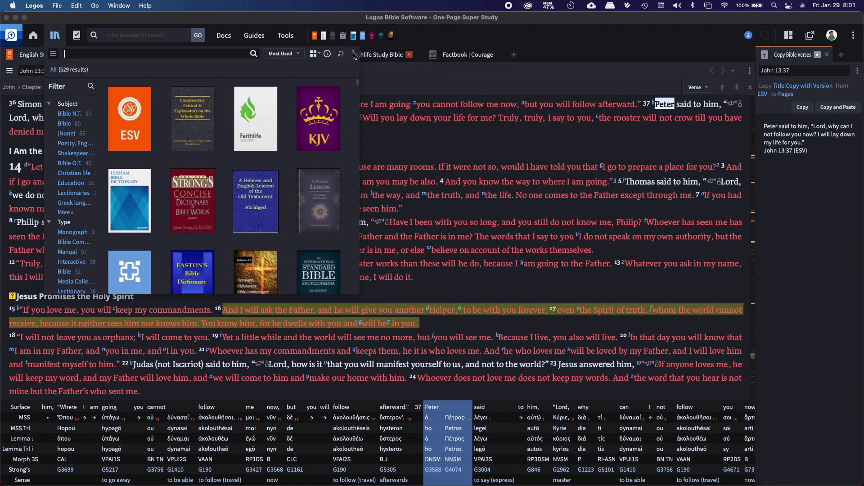
pyautogui.click(354, 54)
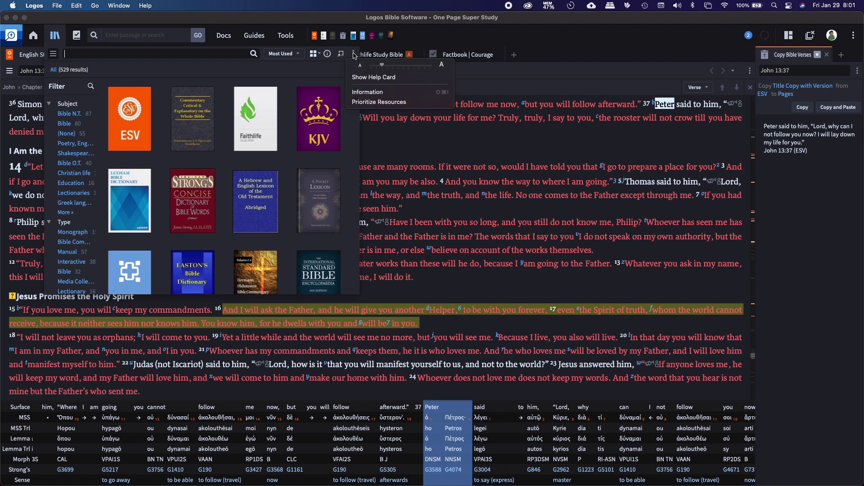
pyautogui.click(358, 103)
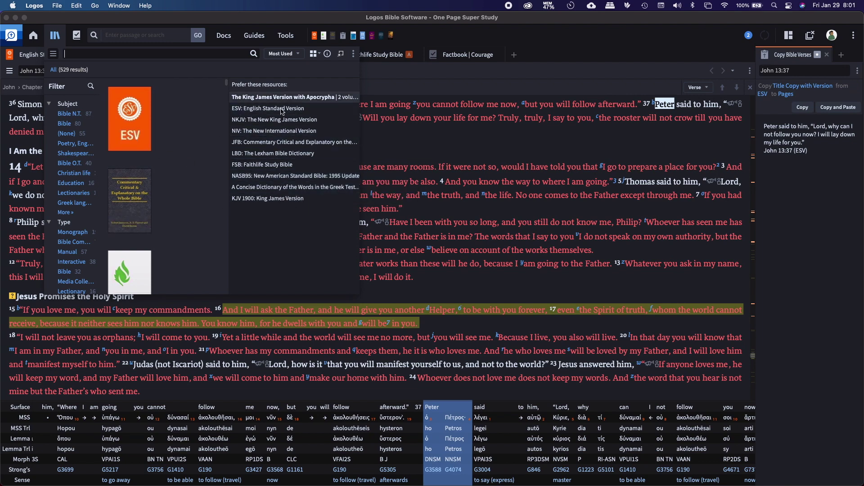
pyautogui.scroll(-4, 135, 234)
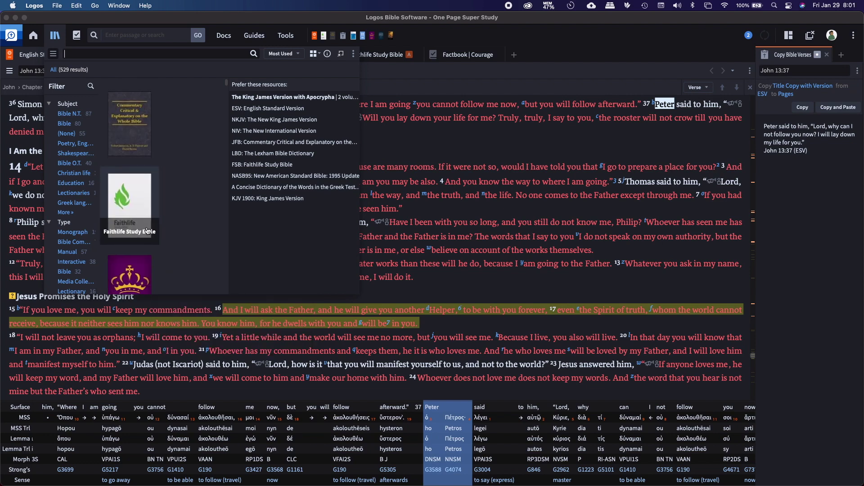
pyautogui.scroll(-3, 142, 240)
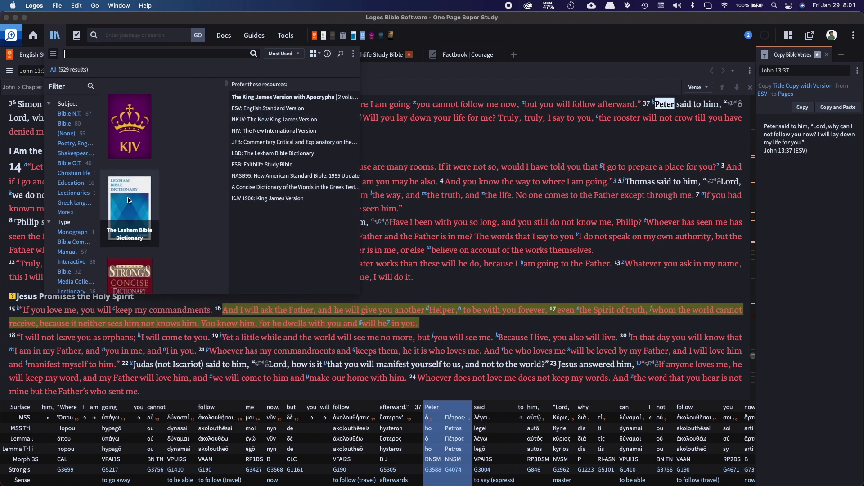
pyautogui.moveTo(269, 108); pyautogui.dragTo(257, 99)
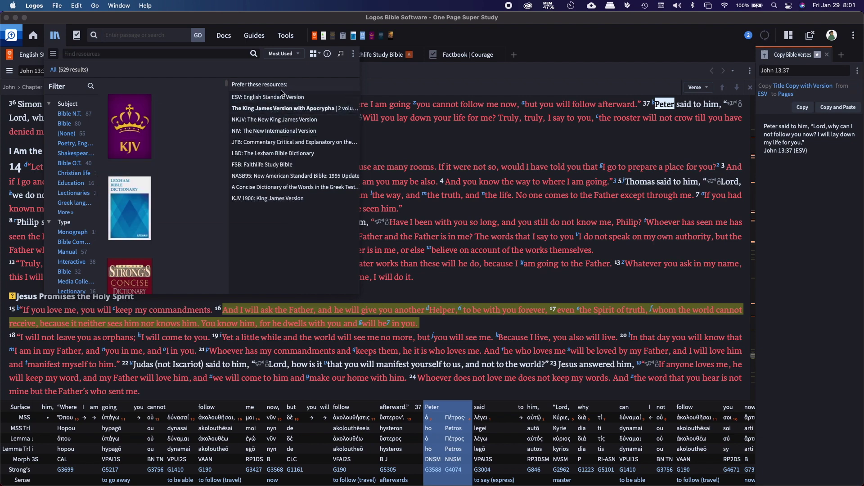
pyautogui.click(55, 37)
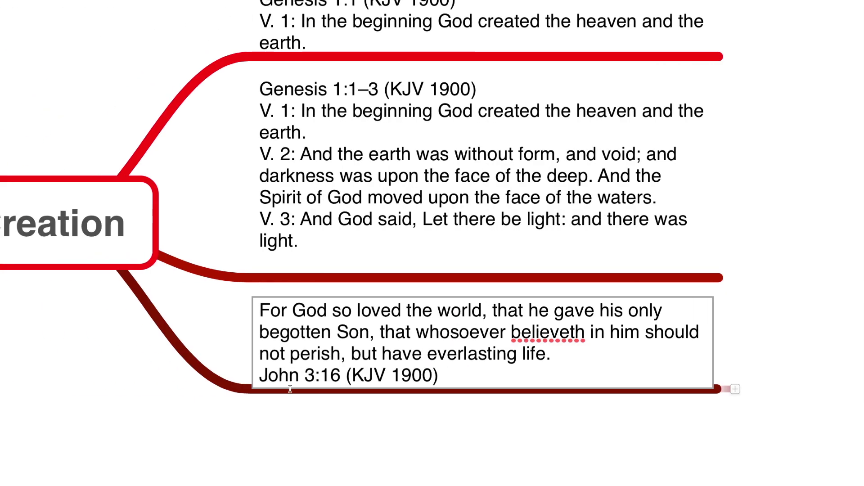
# Add a "John 1 1" topic to the Creation mind map and replace it with the ESV verse text and its reference
pyautogui.press('Return')
pyautogui.write('John 1')
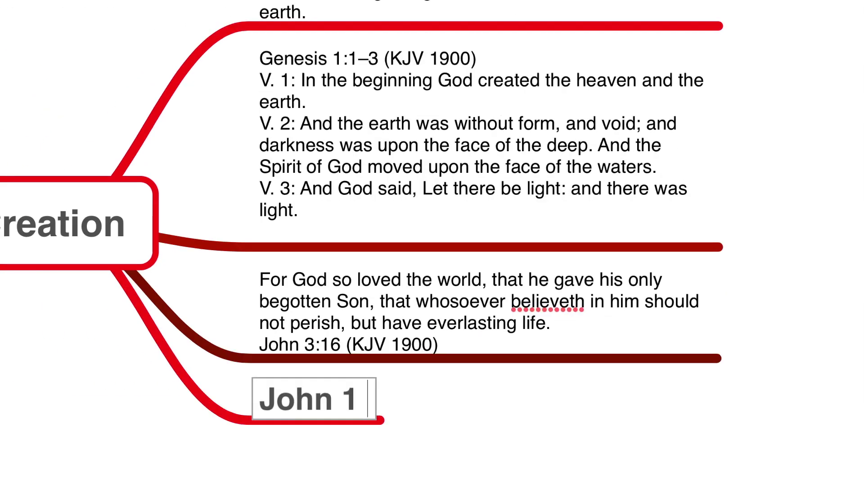
pyautogui.write(' 1')
pyautogui.press('super+a')
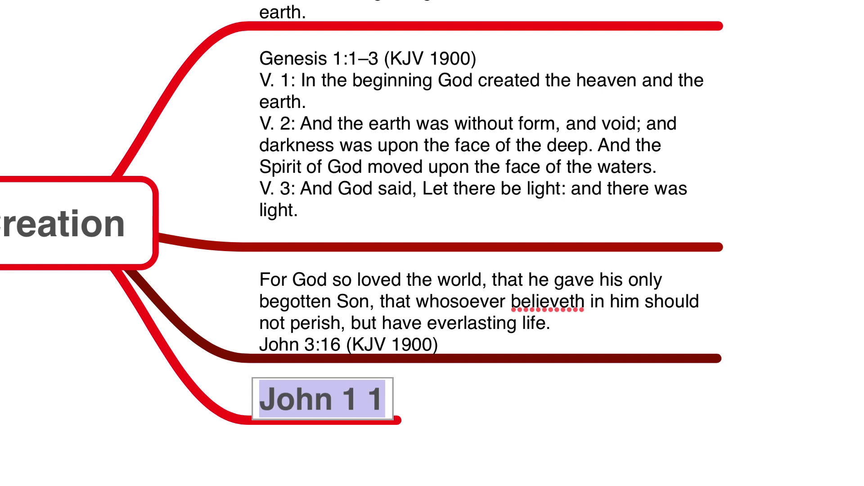
pyautogui.write('In the beginning was the Word, and the Word was with God, and the Word was God. John 1:1 (ESV)')
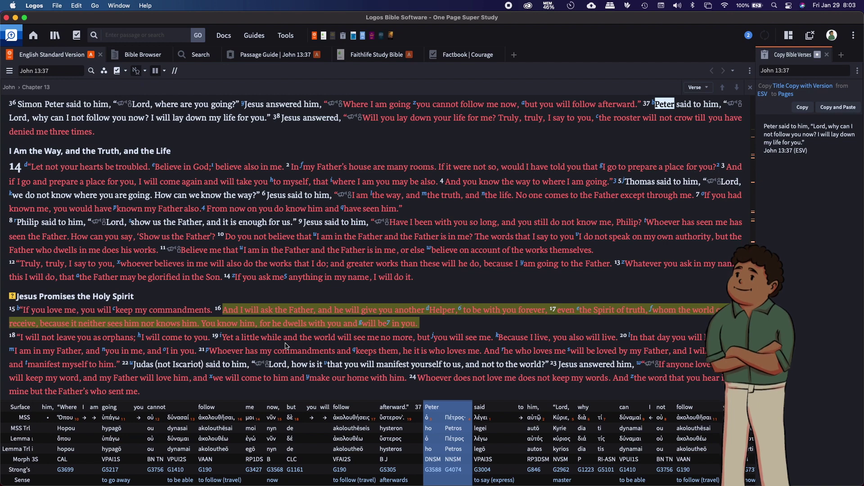
# Back in Logos, select "Father and the Father is in me, or" in John 14:11 to load that verse into Copy Bible Verses
pyautogui.moveTo(286, 250); pyautogui.dragTo(410, 251)
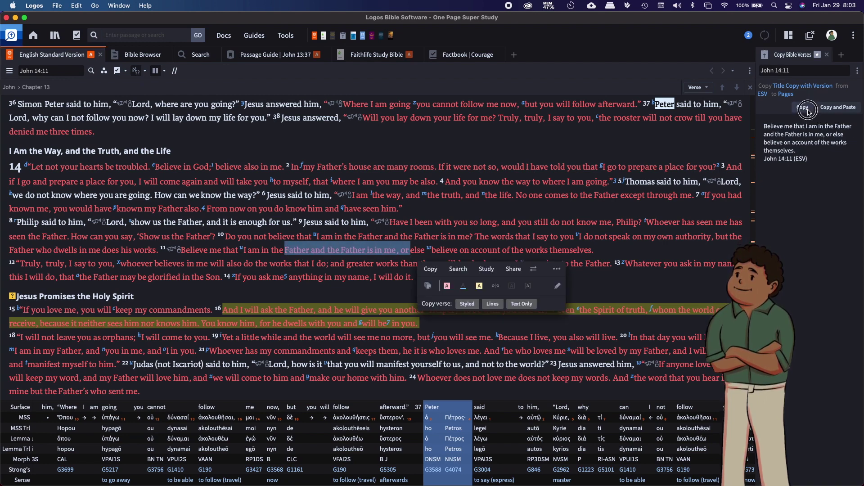
pyautogui.scroll(-2, 444, 192)
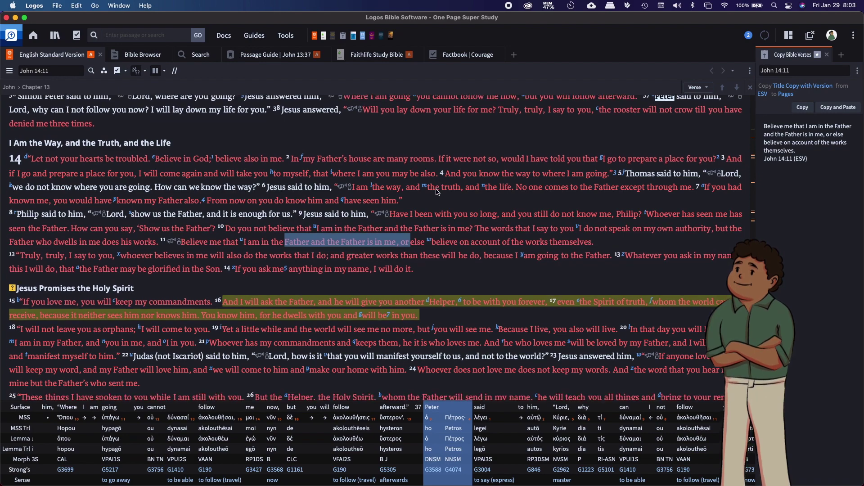